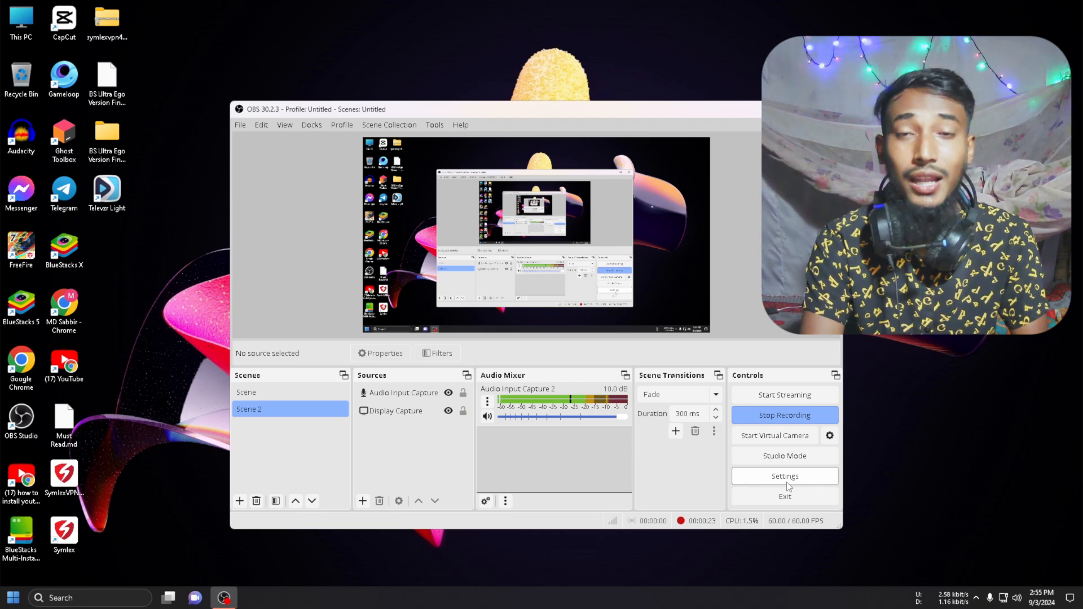
# Open the advanced settings and view the available process priority choices without picking one
pyautogui.click(786, 482)
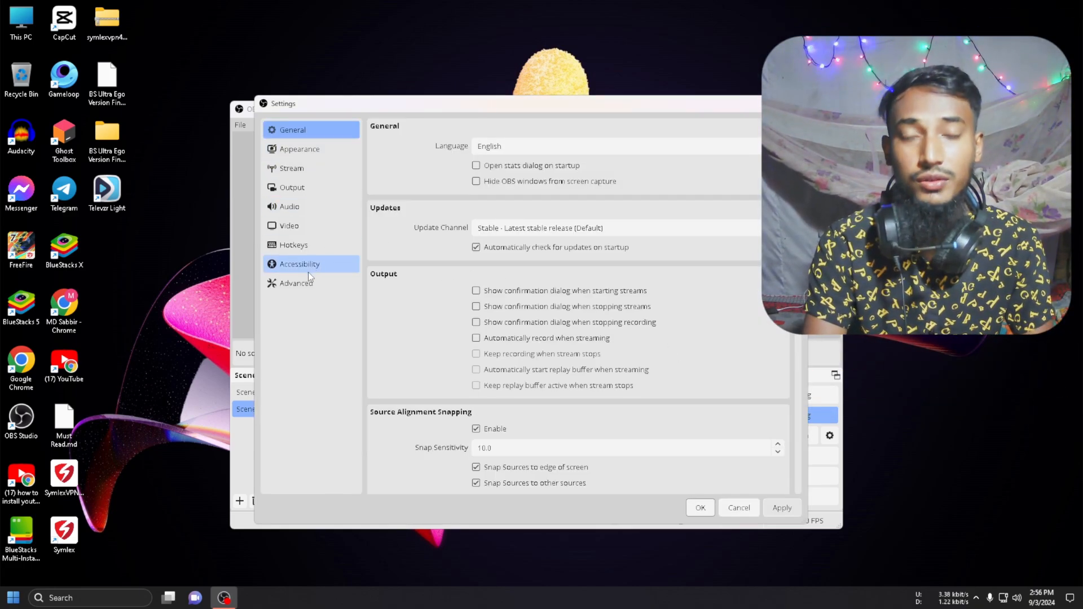
pyautogui.click(319, 282)
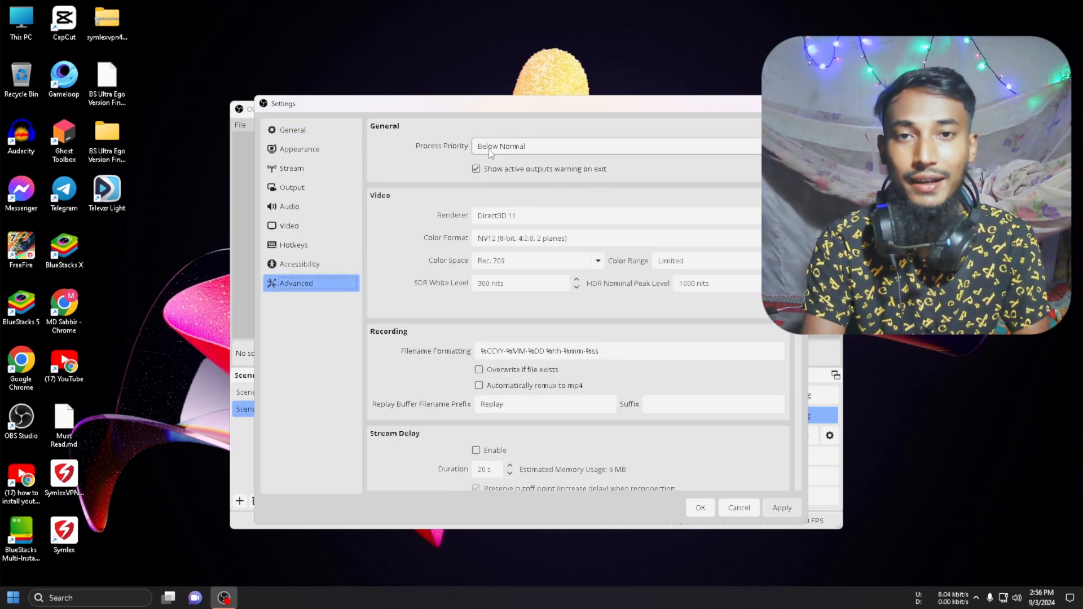
pyautogui.click(559, 148)
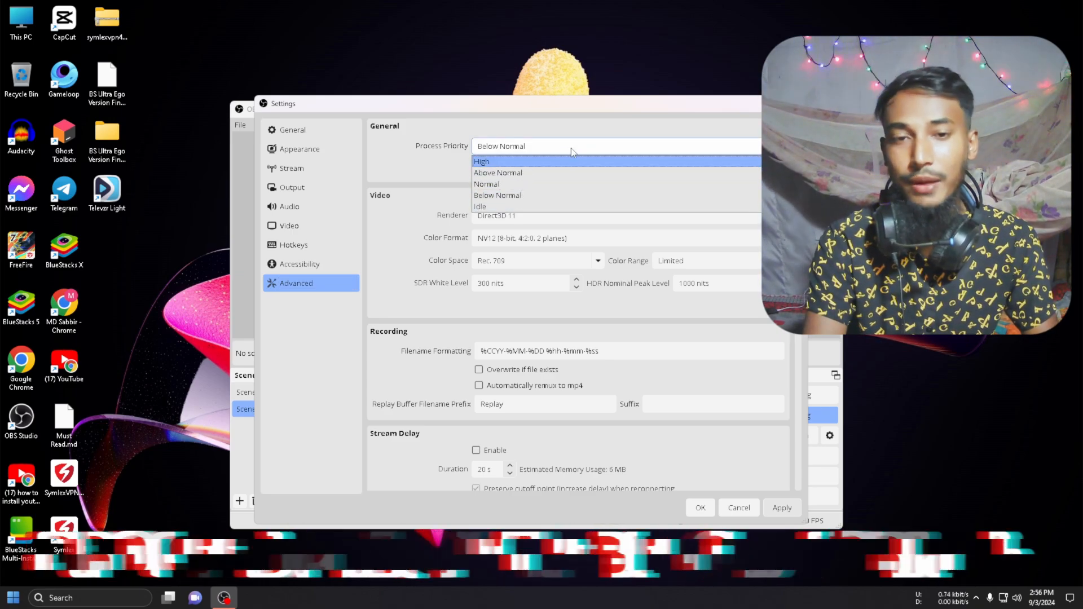
pyautogui.click(422, 154)
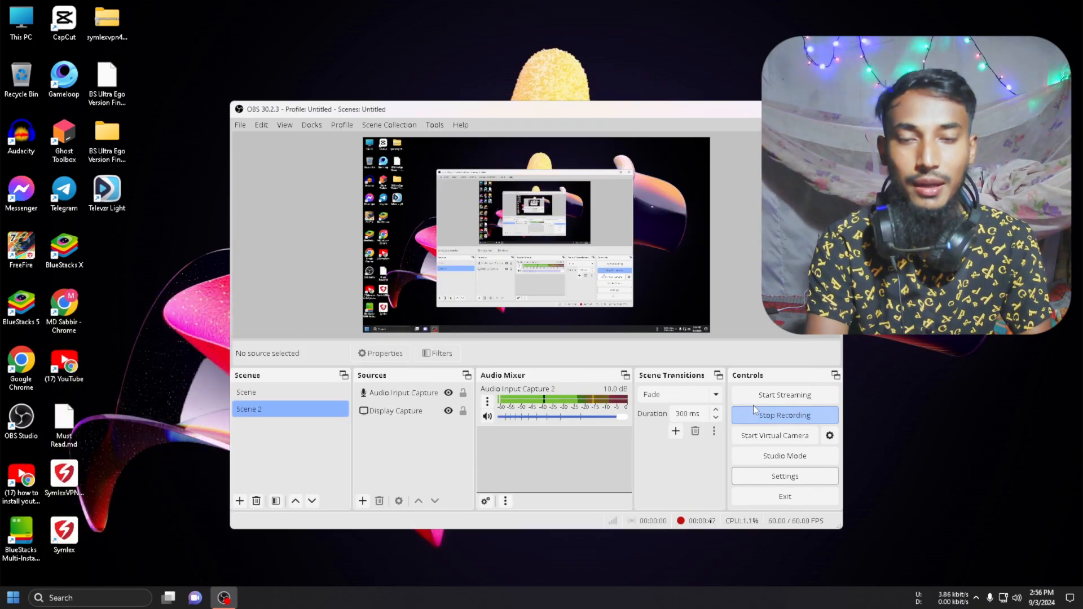
# Reopen the advanced settings to examine the process priority choices and the video, recording, stream delay and automatic reconnect options
pyautogui.click(783, 476)
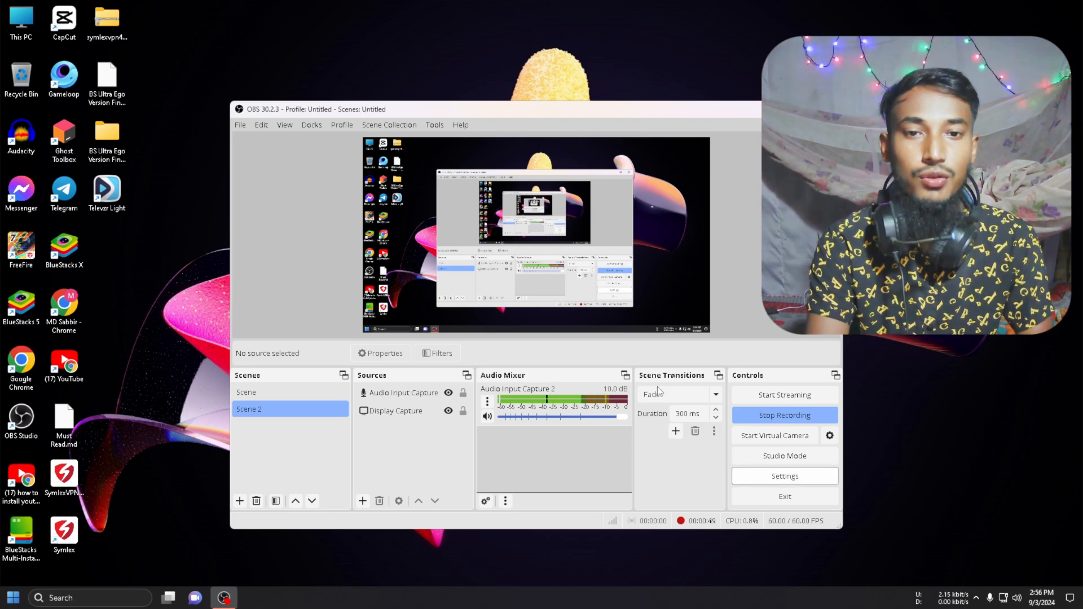
pyautogui.click(305, 283)
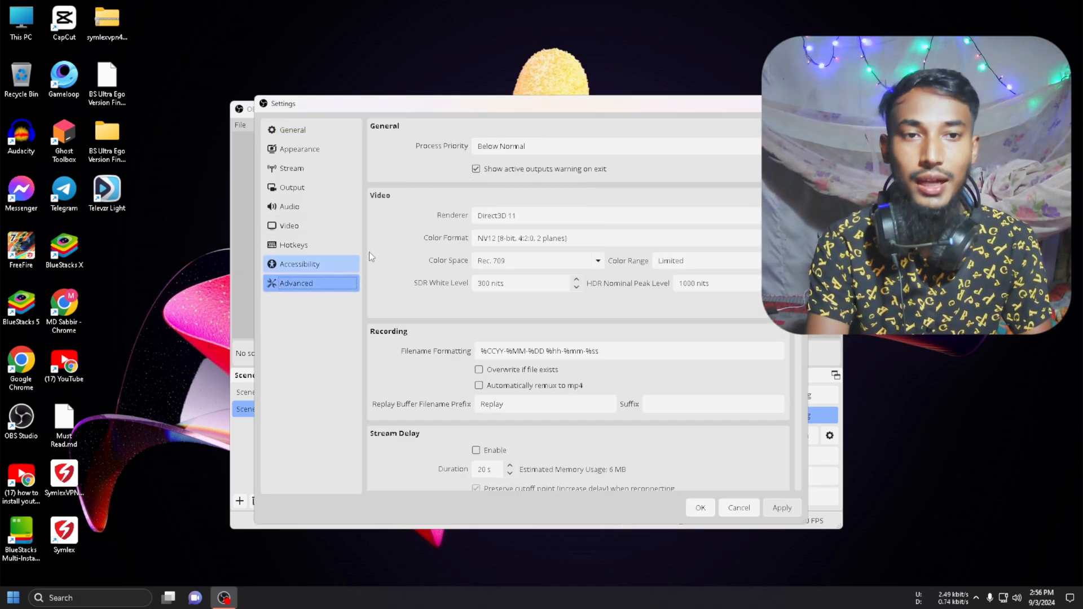
pyautogui.click(544, 145)
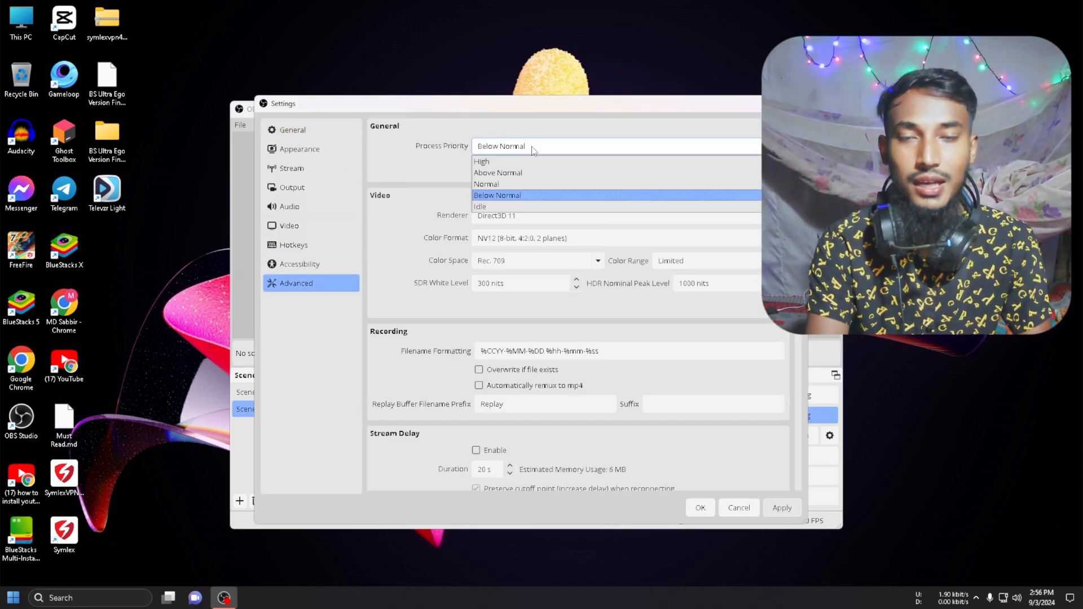
pyautogui.click(407, 166)
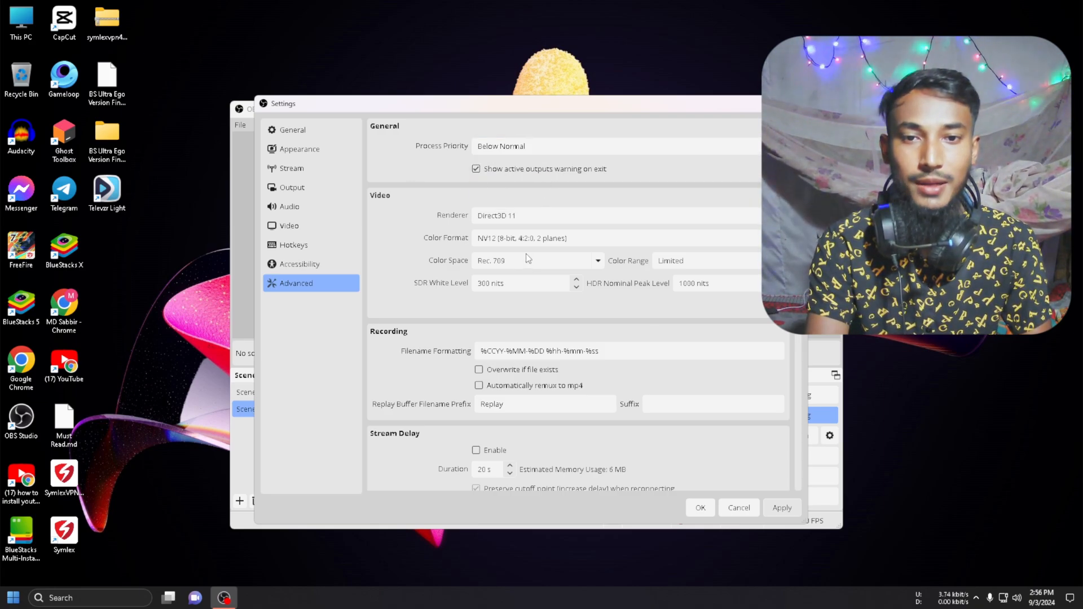
pyautogui.scroll(-2, 431, 409)
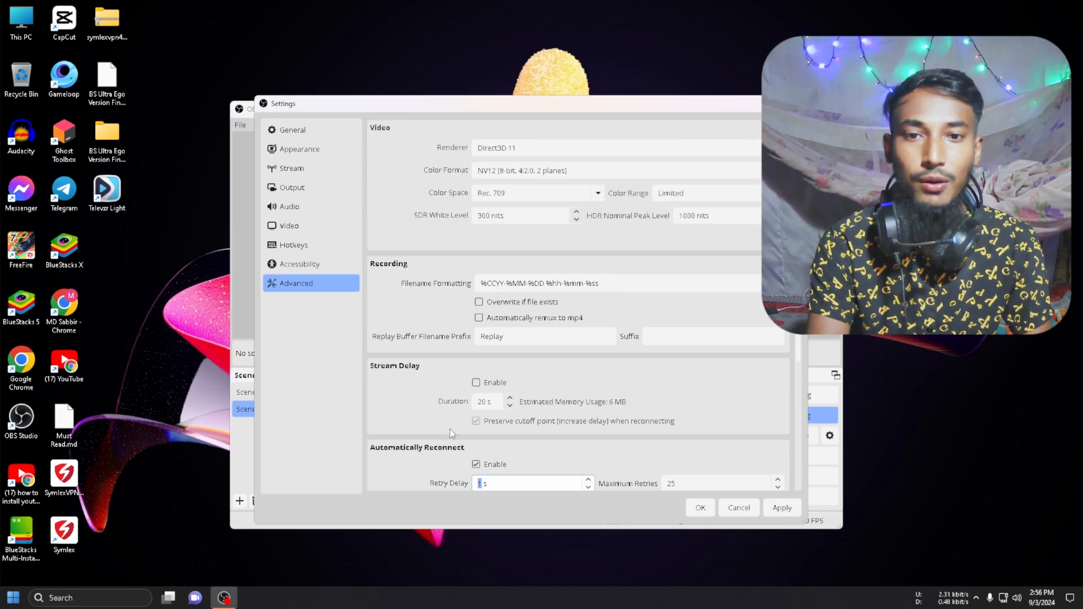
# Check the video resolution and FPS settings and the recording output settings, including the folder chooser for the recording path
pyautogui.click(303, 225)
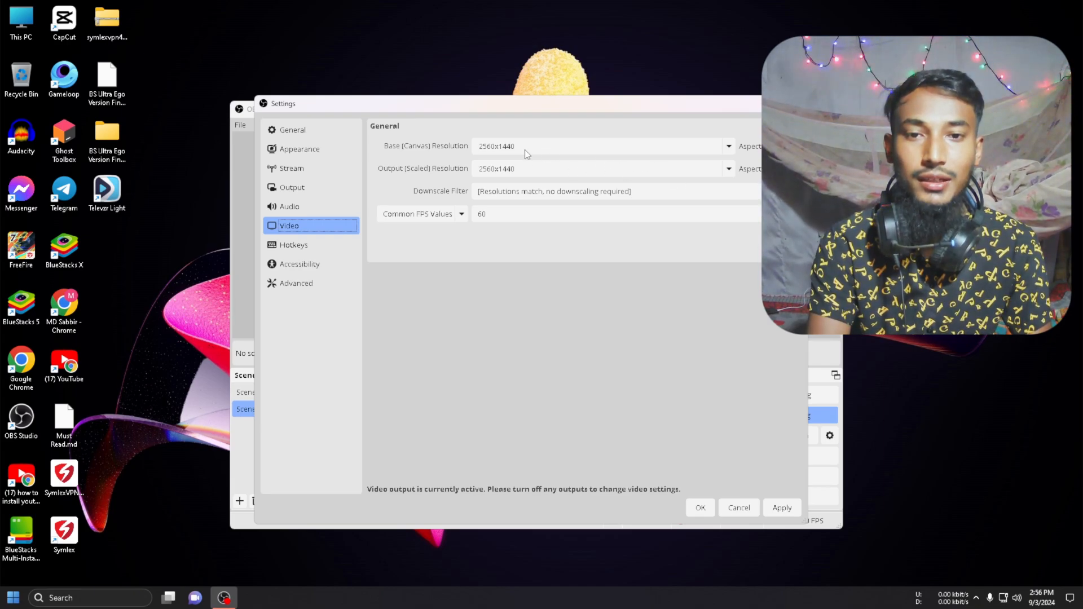
pyautogui.click(325, 192)
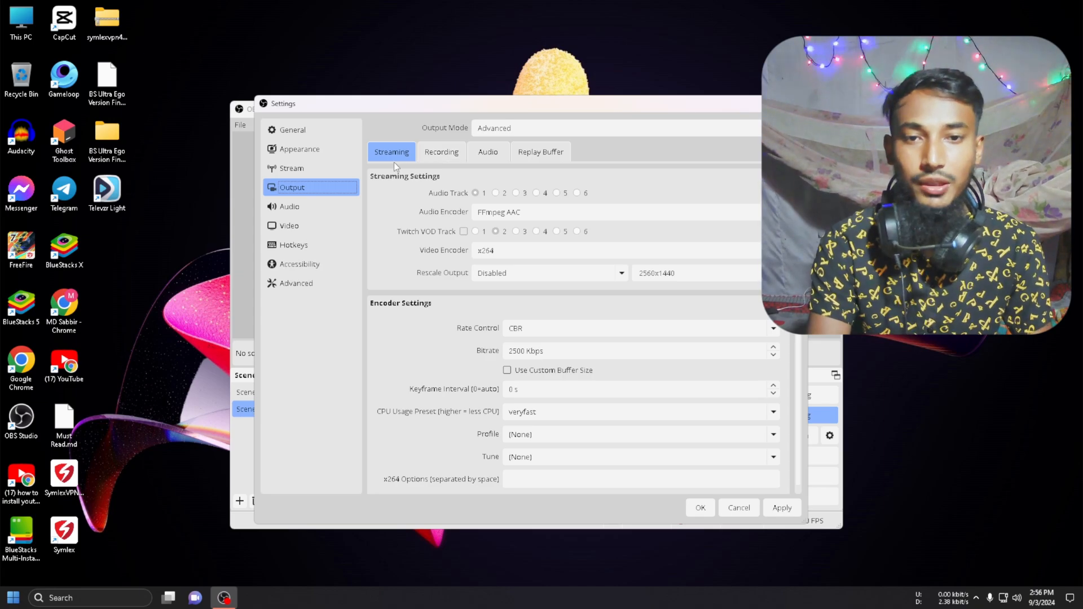
pyautogui.click(441, 153)
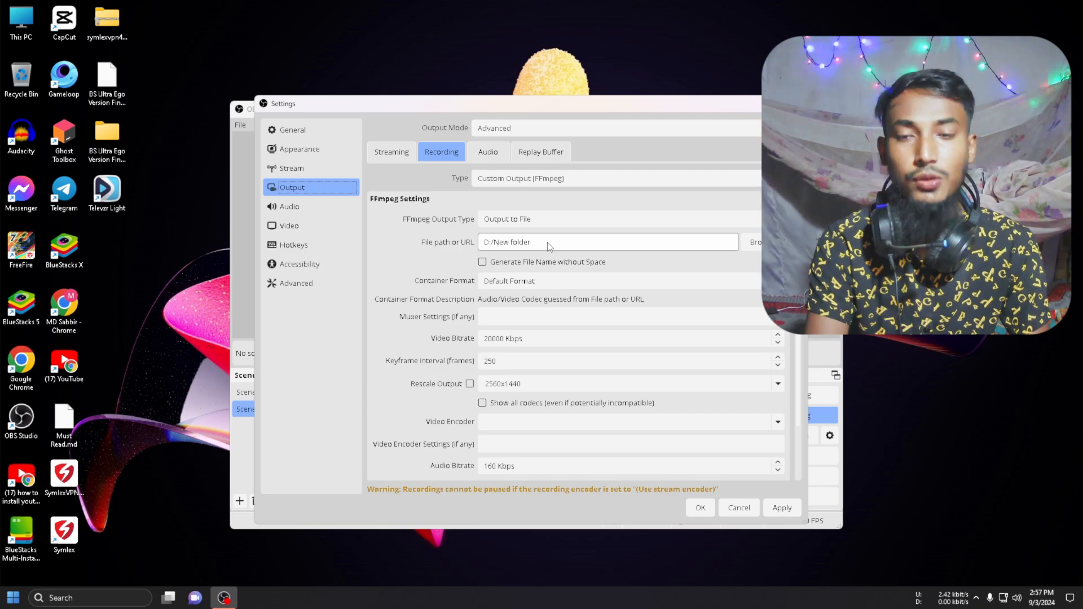
pyautogui.click(755, 243)
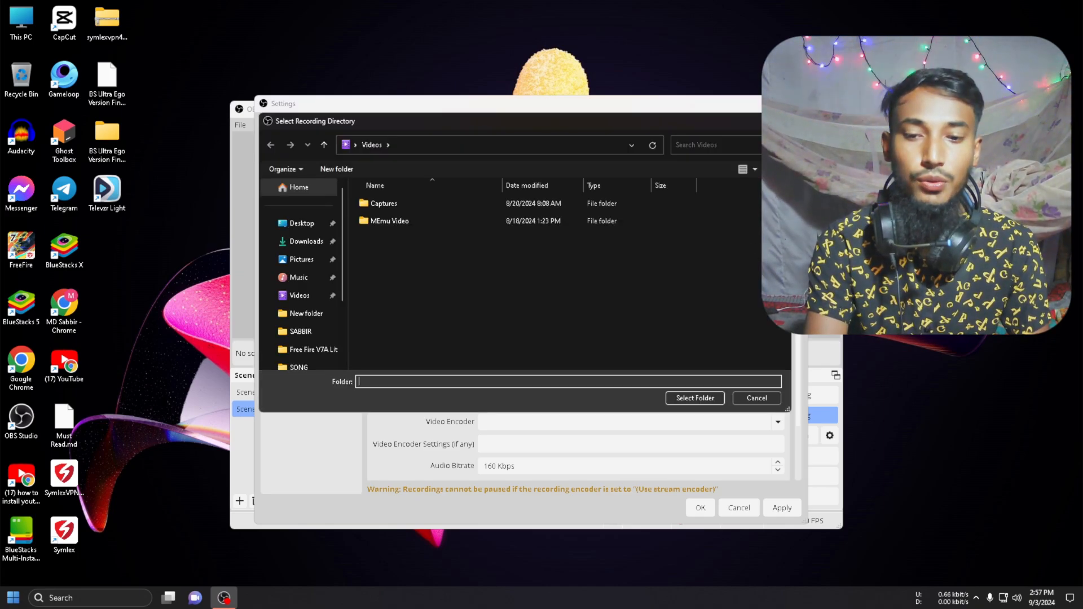
pyautogui.click(779, 121)
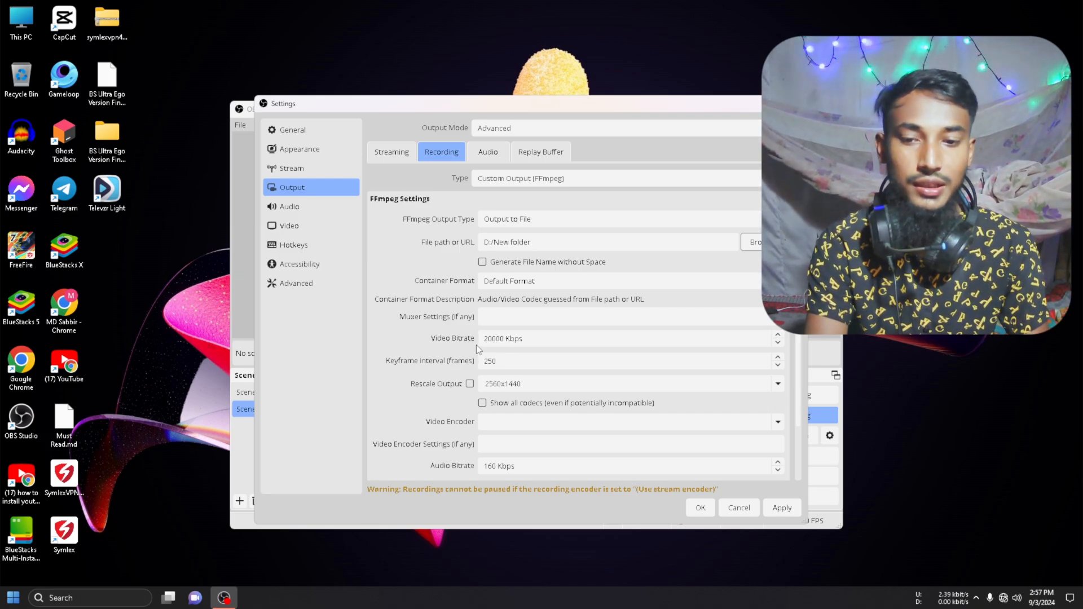
pyautogui.click(487, 355)
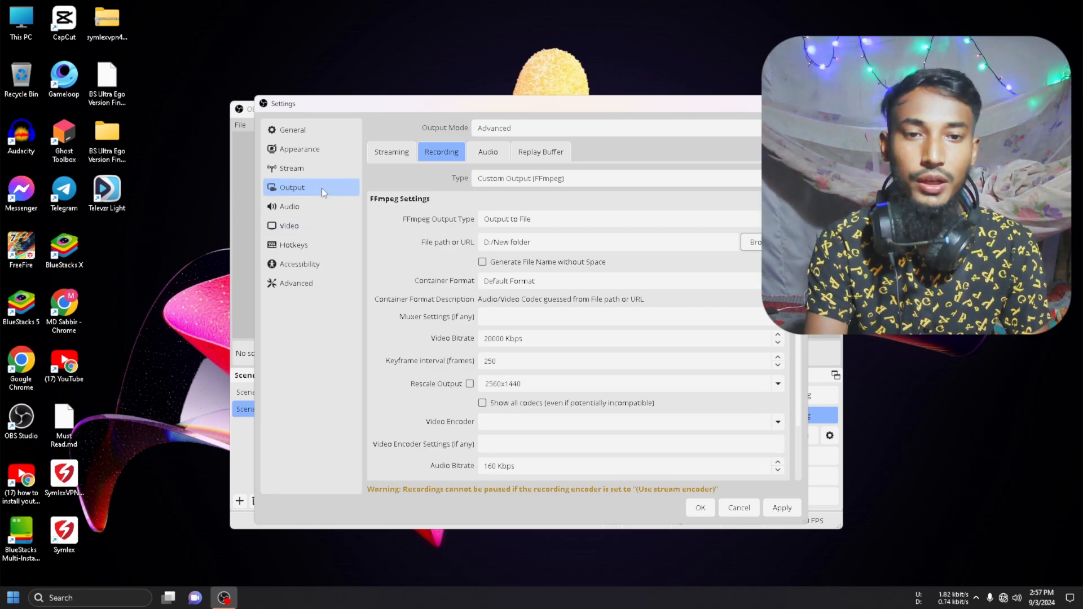
# Review the General, Appearance, Stream, Output and Audio settings, including the audio push-to-mute and push-to-talk options
pyautogui.click(310, 128)
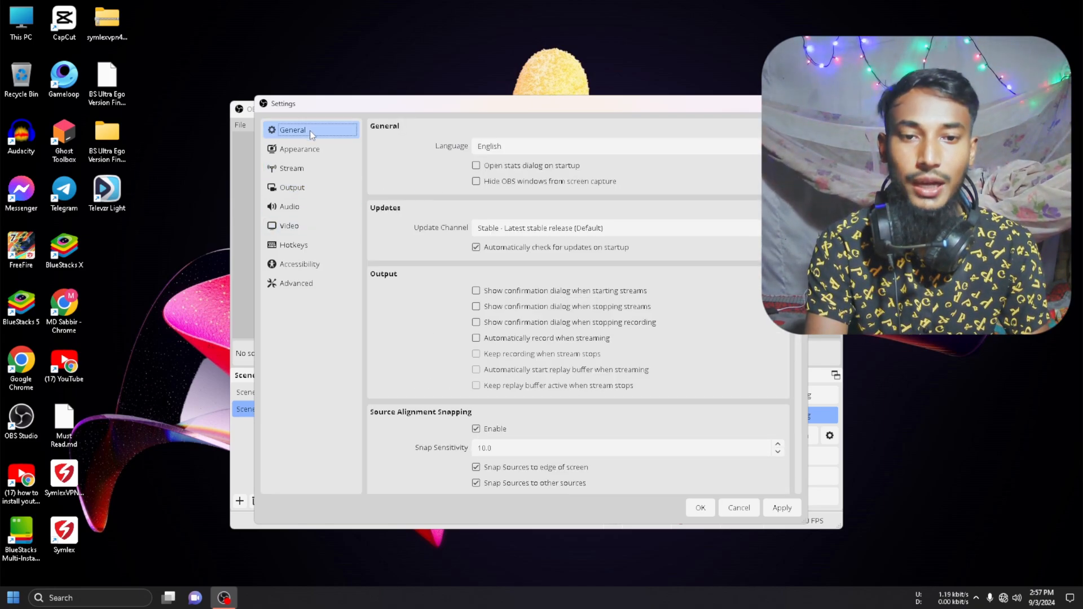
pyautogui.click(291, 151)
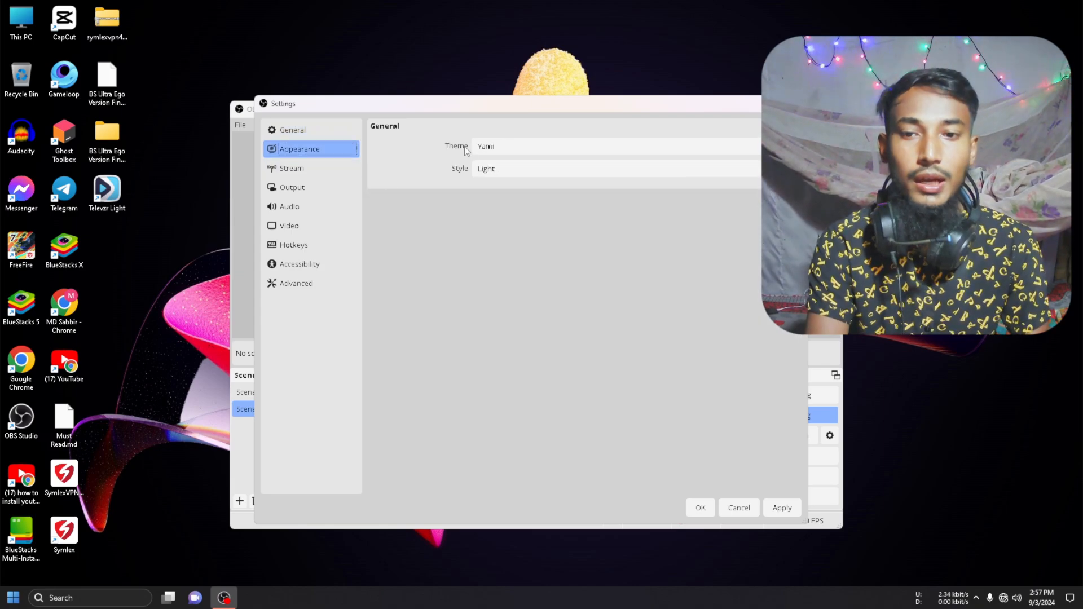
pyautogui.click(300, 165)
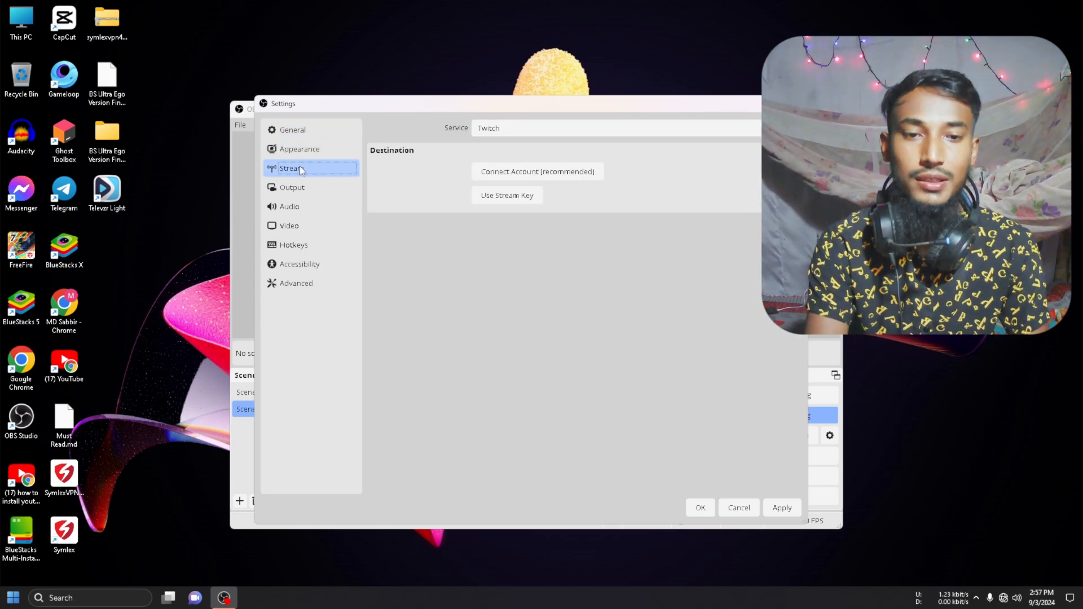
pyautogui.click(296, 192)
pyautogui.click(304, 211)
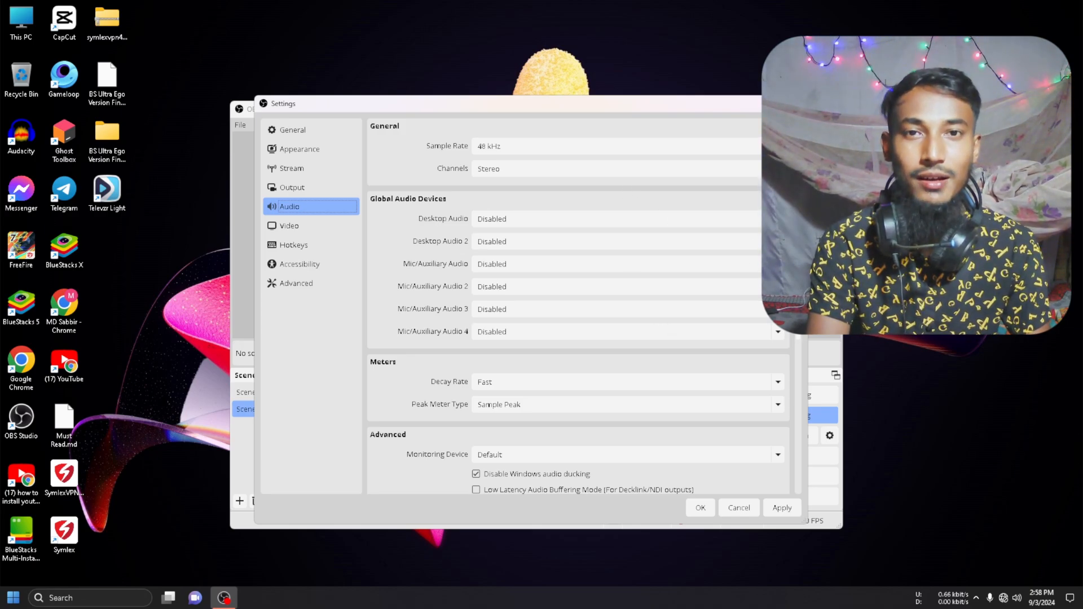
pyautogui.moveTo(798, 260); pyautogui.dragTo(802, 420)
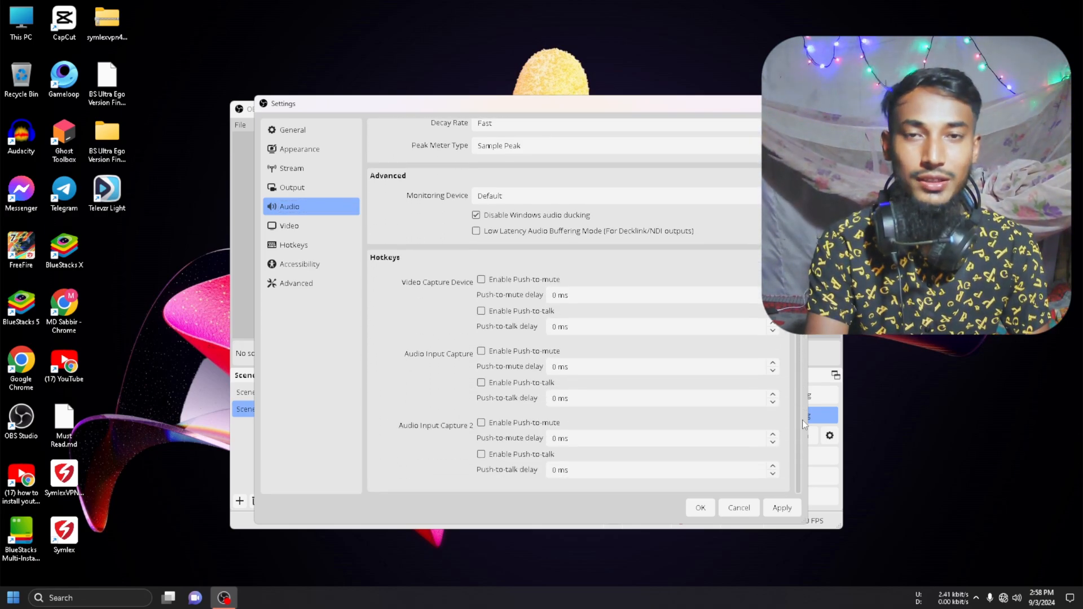
# Look over the Video, Hotkeys and Accessibility settings
pyautogui.click(305, 228)
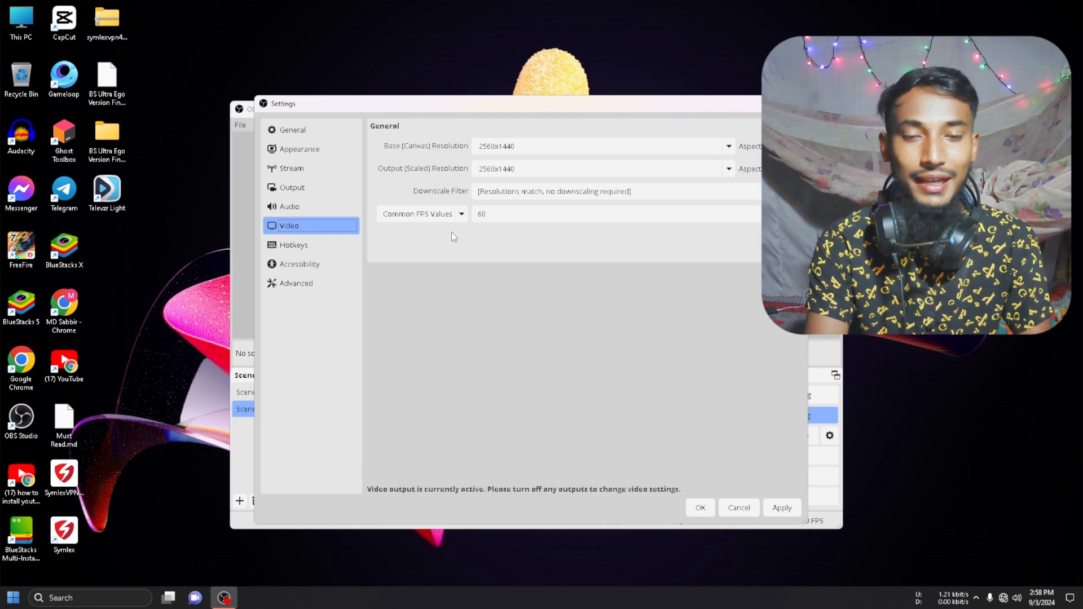
pyautogui.click(290, 243)
pyautogui.click(292, 262)
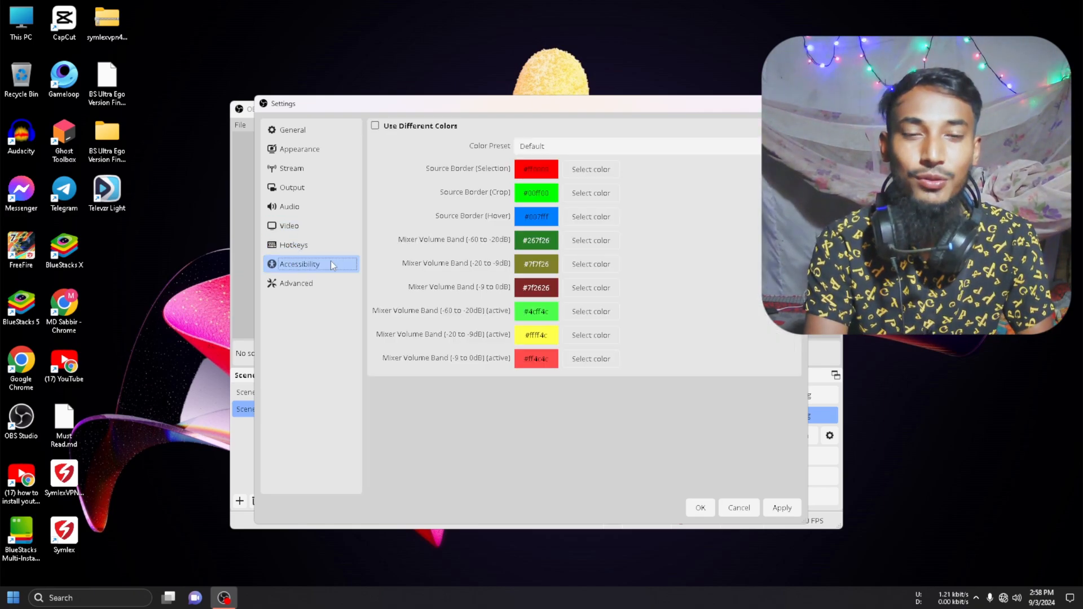
# Examine all the advanced settings, from process priority through automatic reconnect and network to browser source acceleration and hotkey focus behavior
pyautogui.click(276, 282)
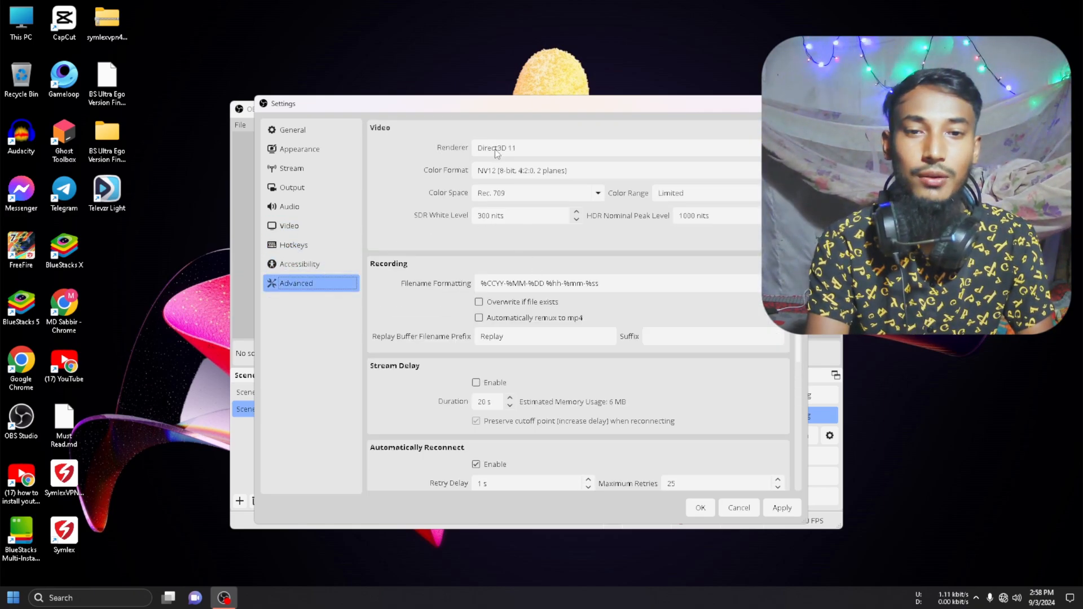
pyautogui.scroll(2, 438, 212)
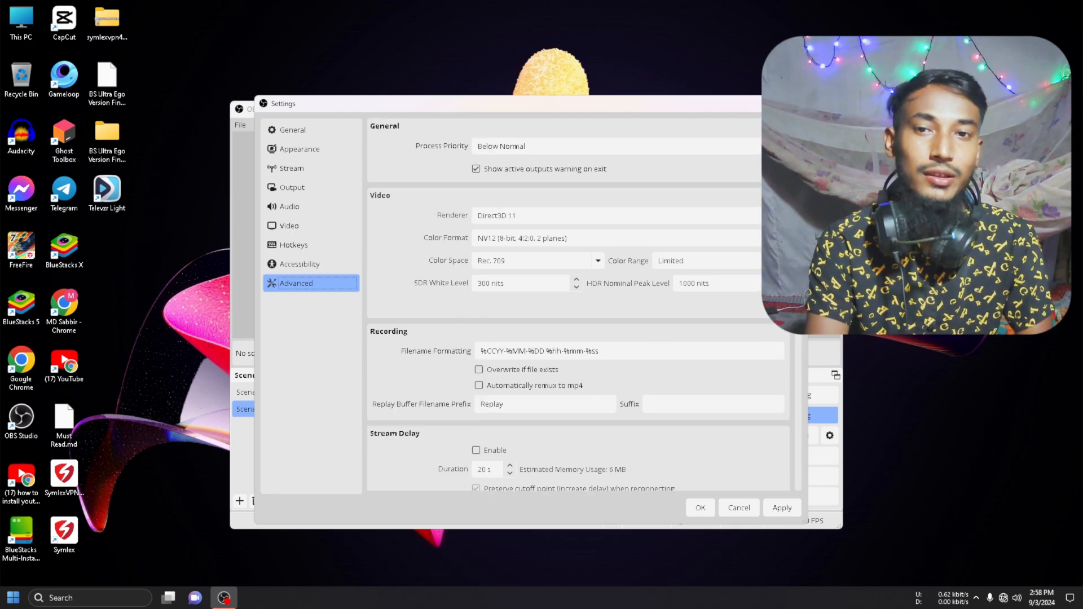
pyautogui.scroll(-3, 774, 357)
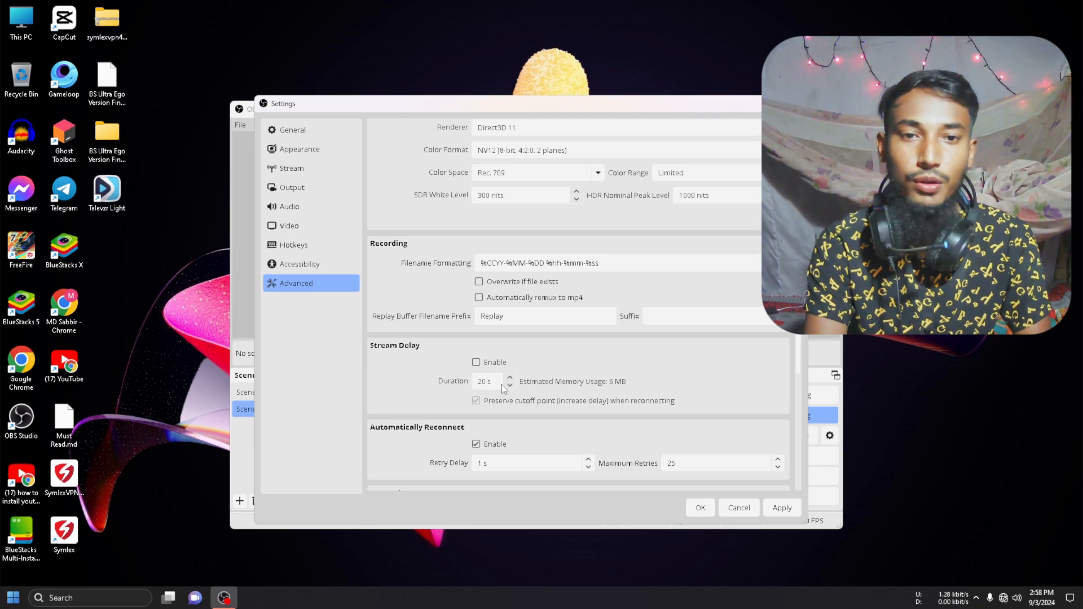
pyautogui.moveTo(798, 349); pyautogui.dragTo(796, 409)
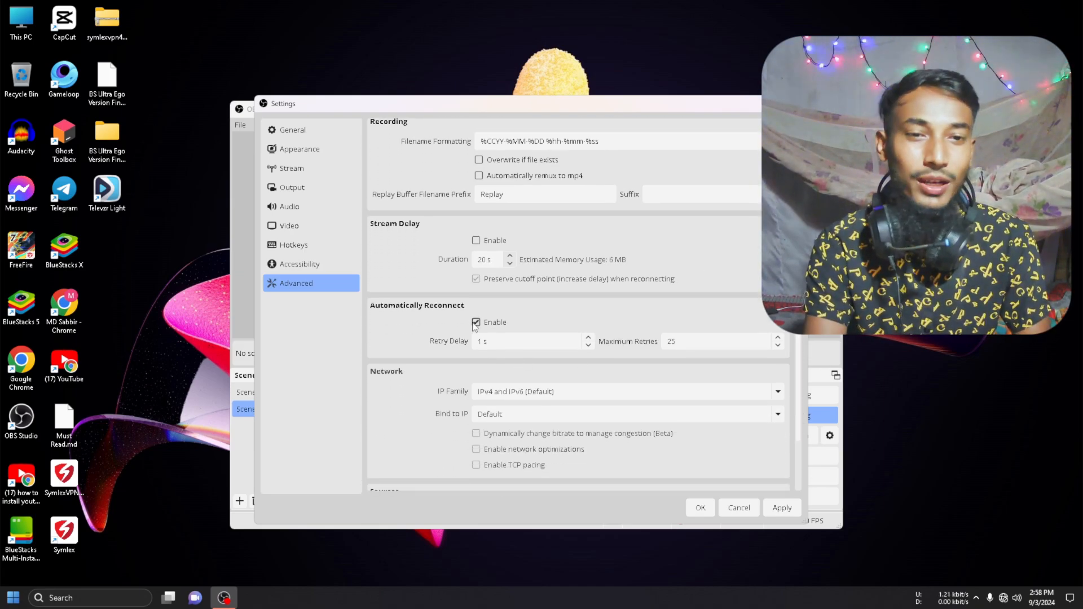
pyautogui.click(493, 343)
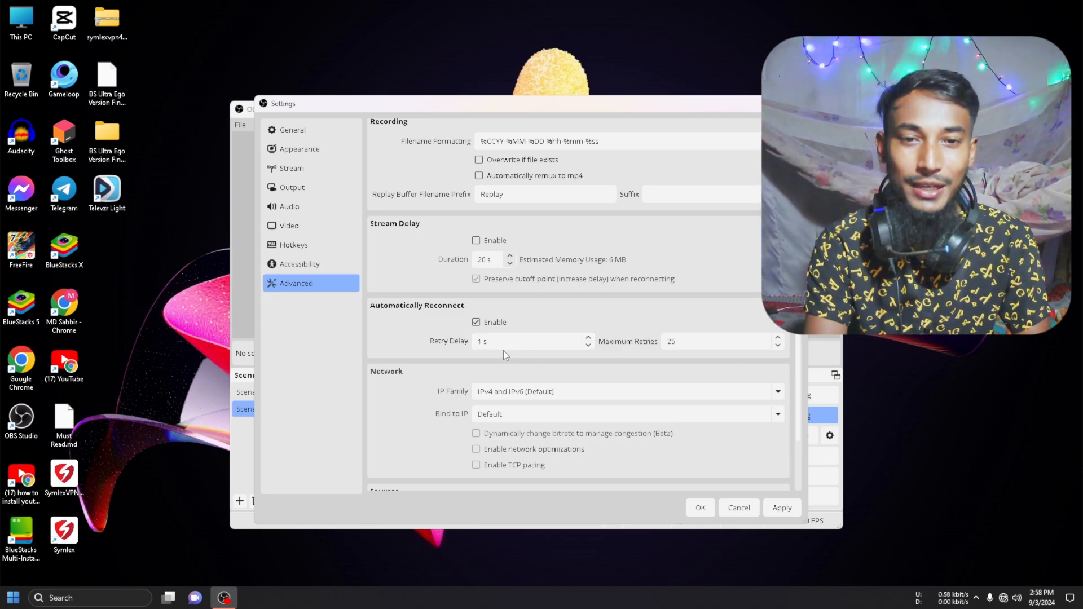
pyautogui.scroll(-3, 714, 366)
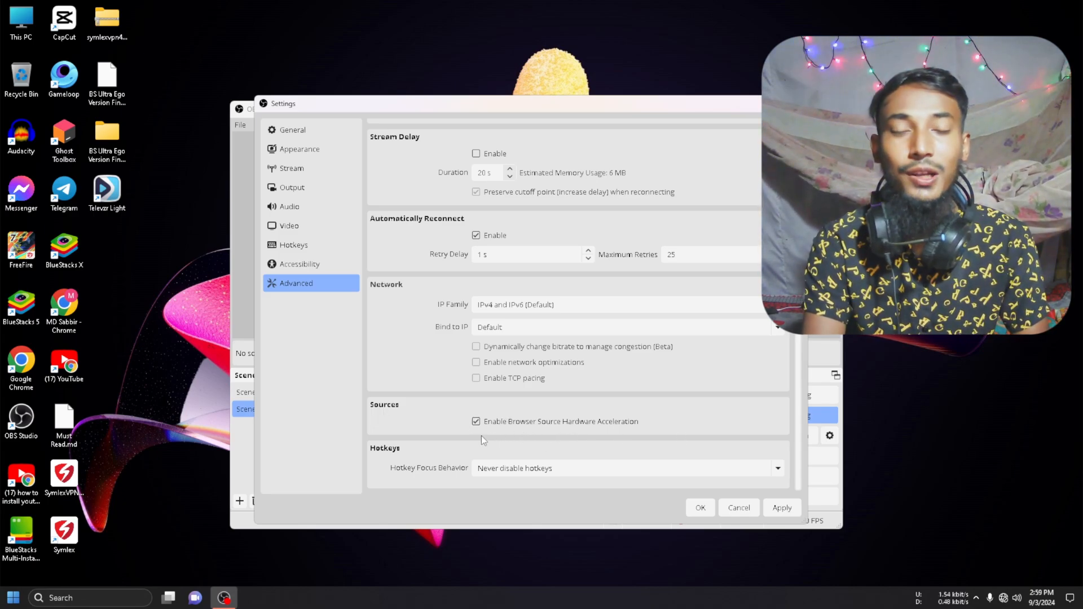
# Go over the full General settings again, followed by the Appearance, Stream and Output settings
pyautogui.click(310, 128)
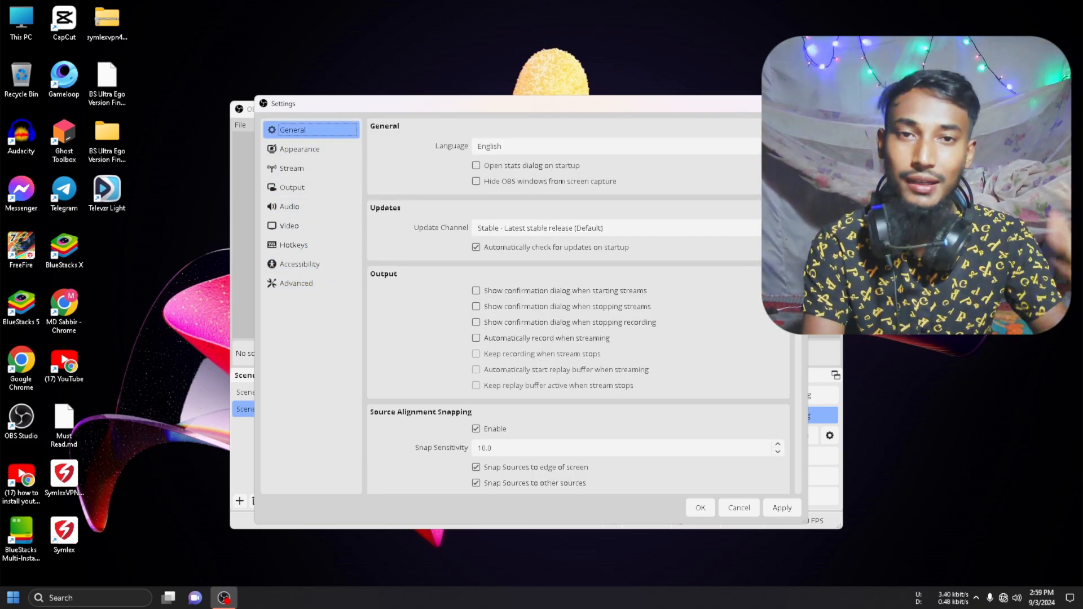
pyautogui.scroll(-1, 568, 286)
pyautogui.moveTo(808, 387); pyautogui.dragTo(801, 495)
pyautogui.click(327, 148)
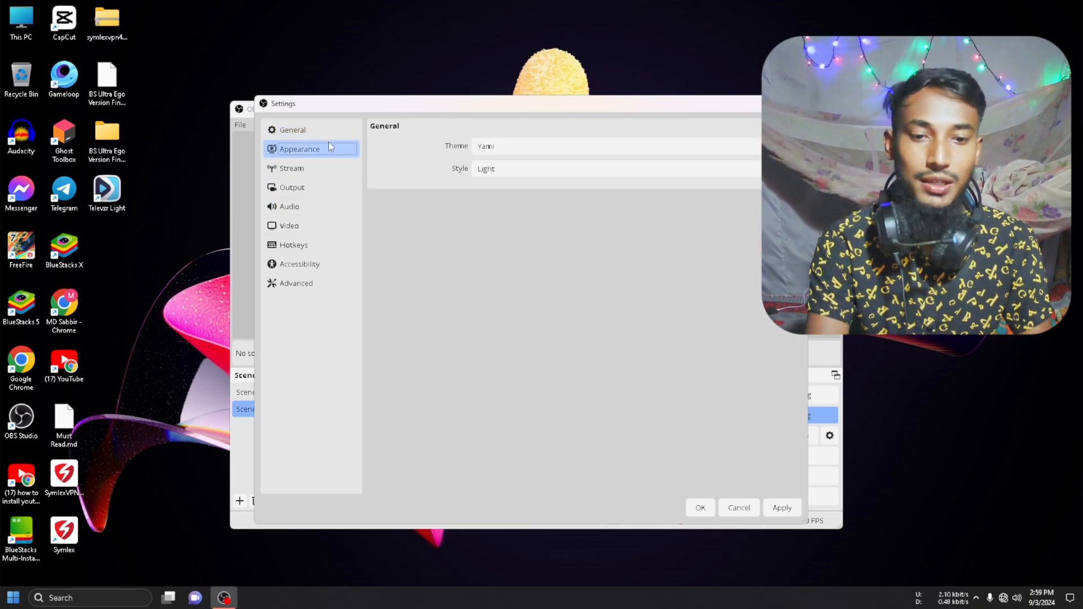
pyautogui.click(318, 167)
pyautogui.click(306, 189)
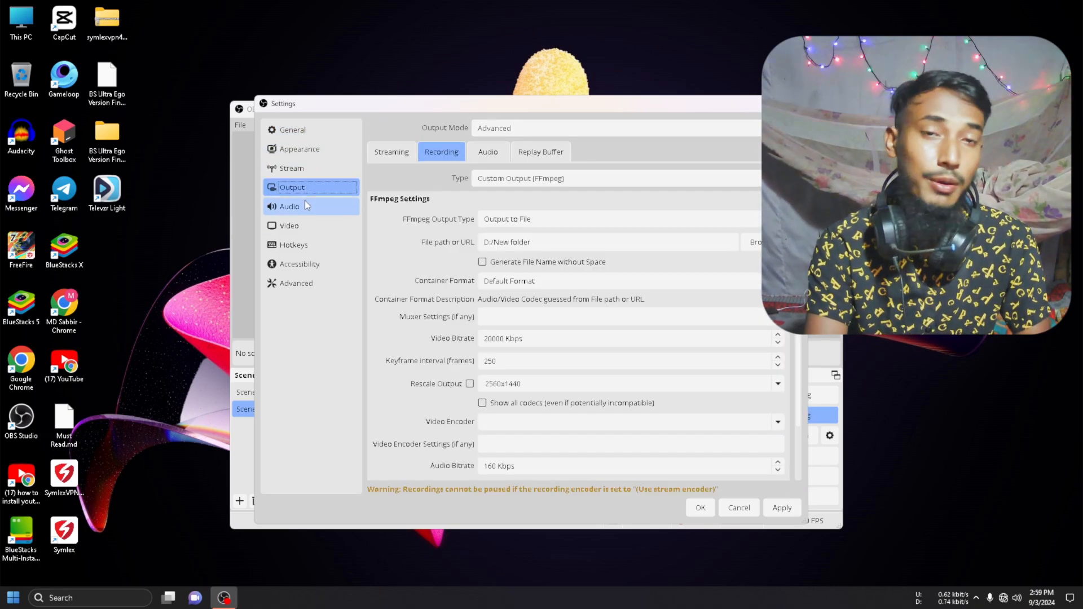